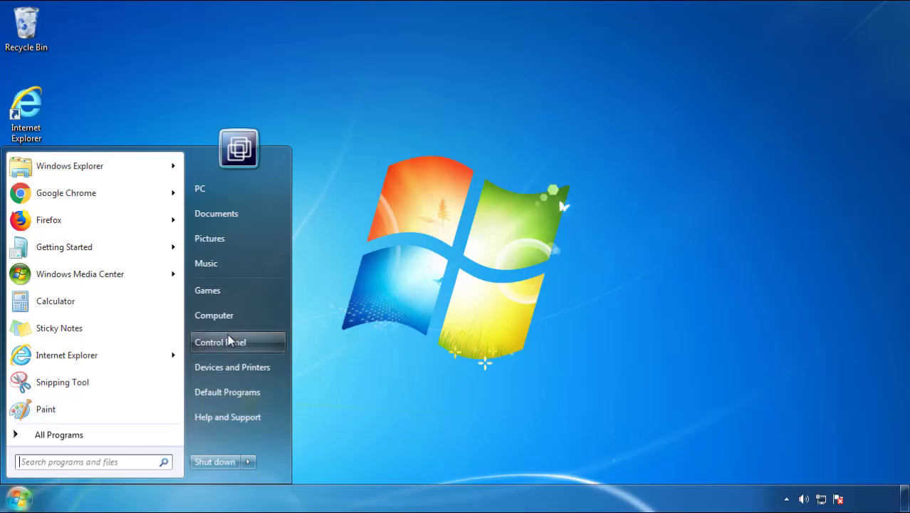
Open Programs and Features and sort by Installed On, newest first, bringing SearchMine 2.00 to the top
click(228, 338)
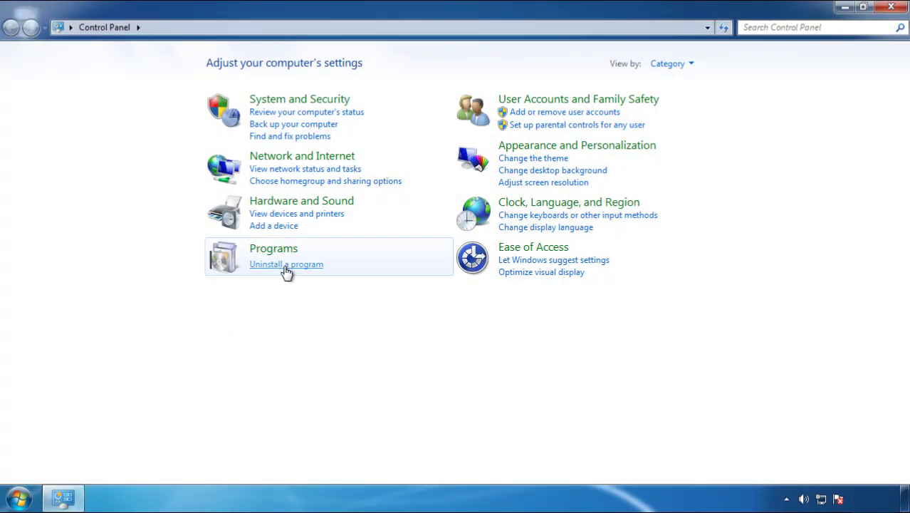
click(284, 267)
click(535, 135)
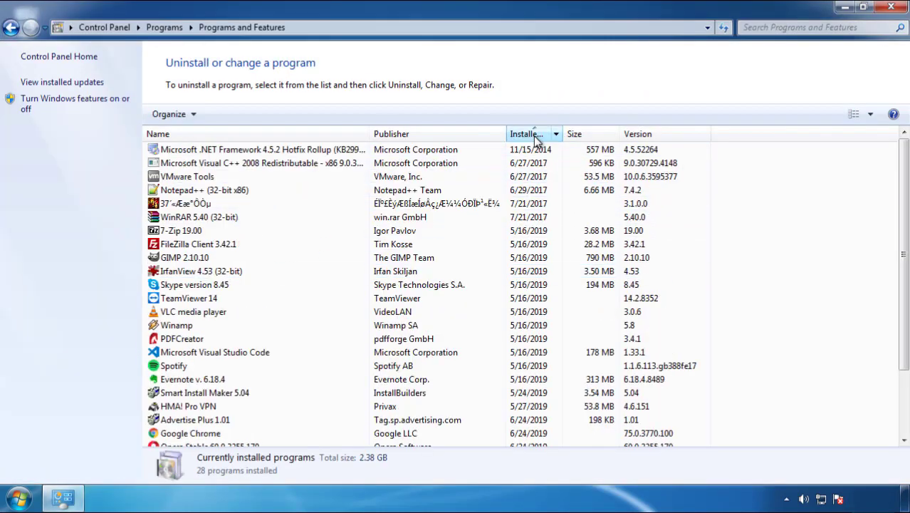
click(530, 135)
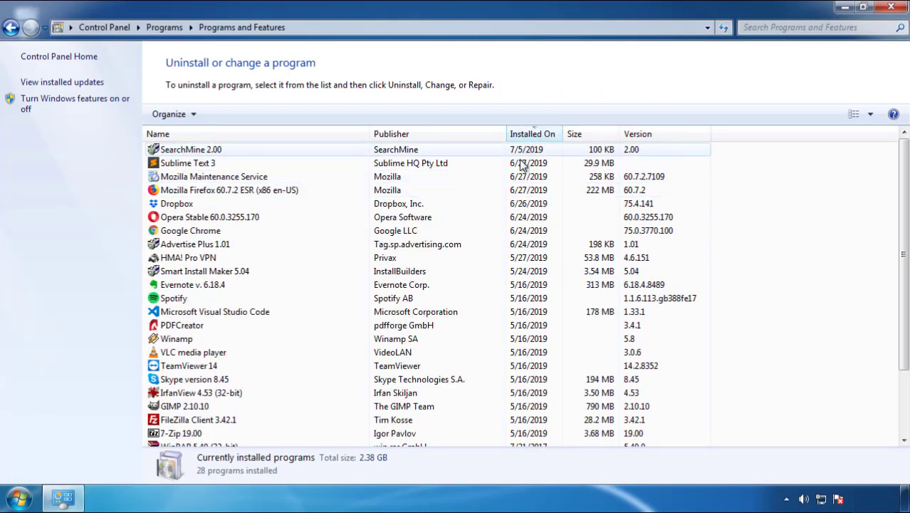
Uninstall SearchMine 2.00, confirming and finishing its uninstall wizard
click(191, 150)
click(224, 115)
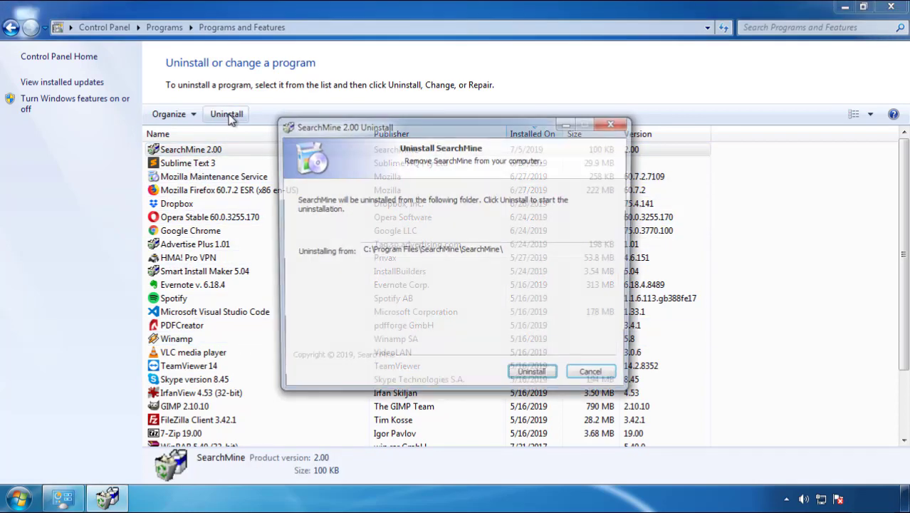
click(529, 379)
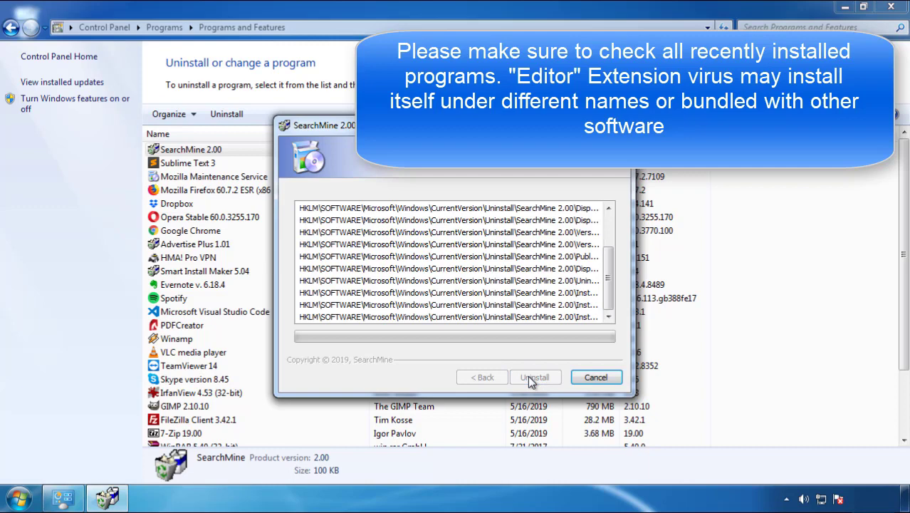
click(529, 377)
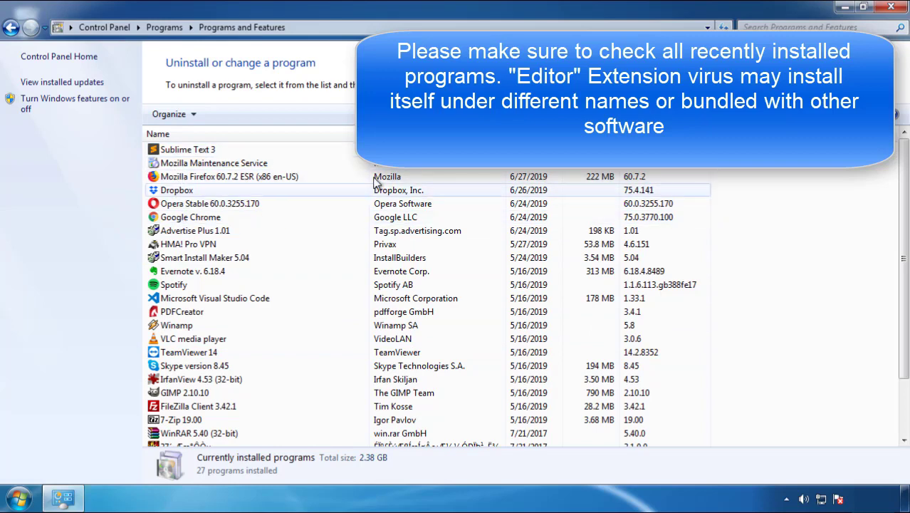
Close Programs and Features and restart Windows from the Start menu power options
click(892, 8)
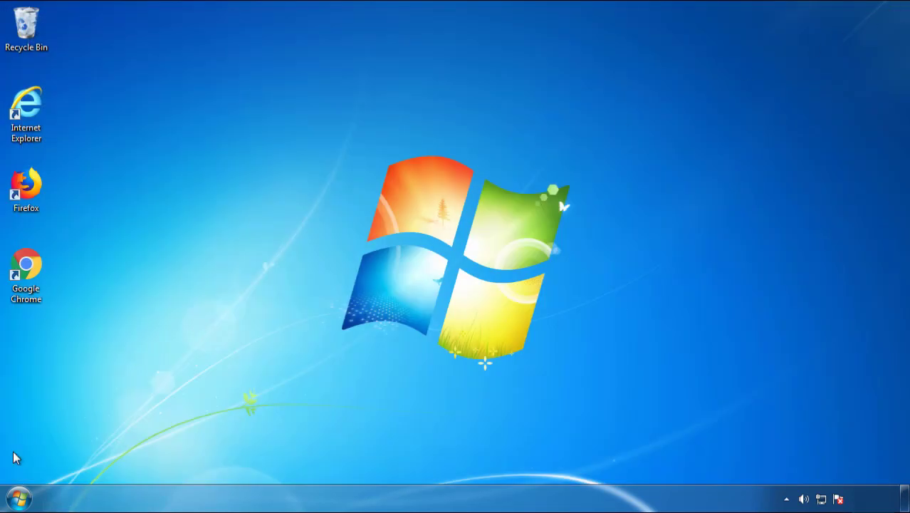
click(17, 497)
click(247, 462)
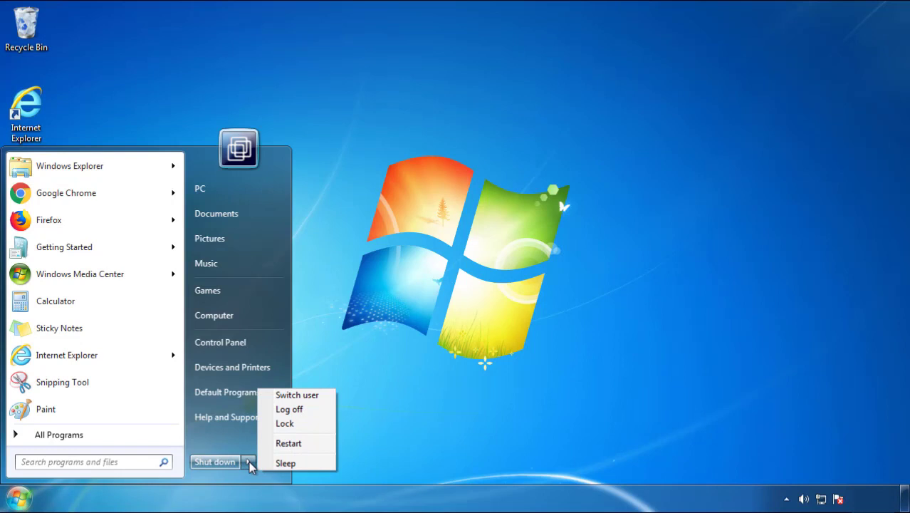
click(470, 427)
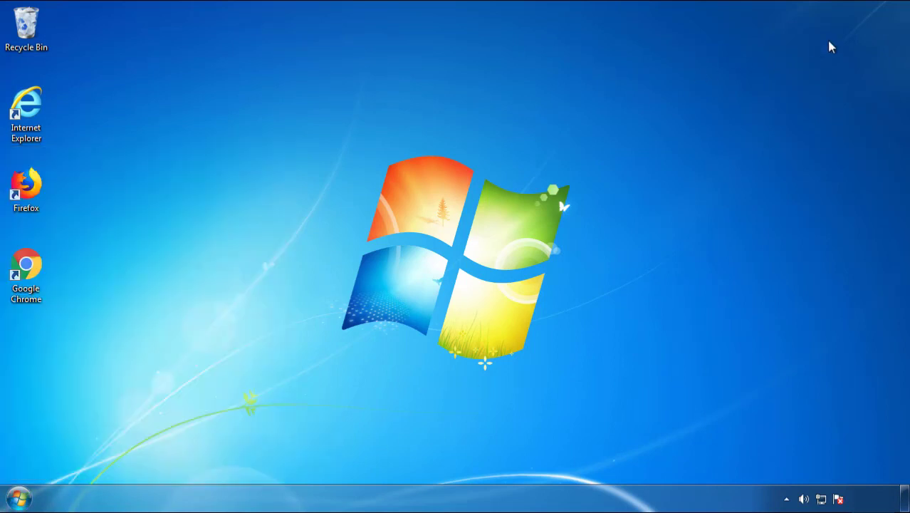
click(293, 450)
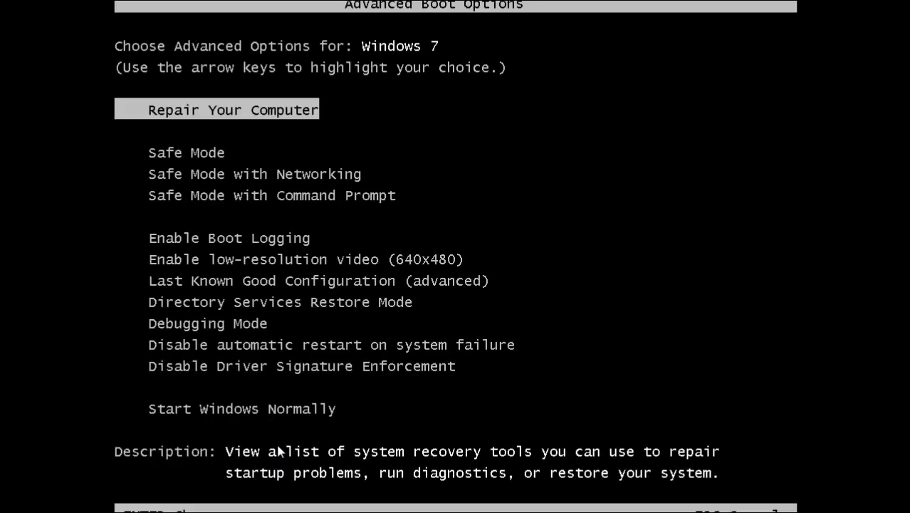
Boot into Safe Mode and launch Firefox, declining to make it the default browser
key(Down)
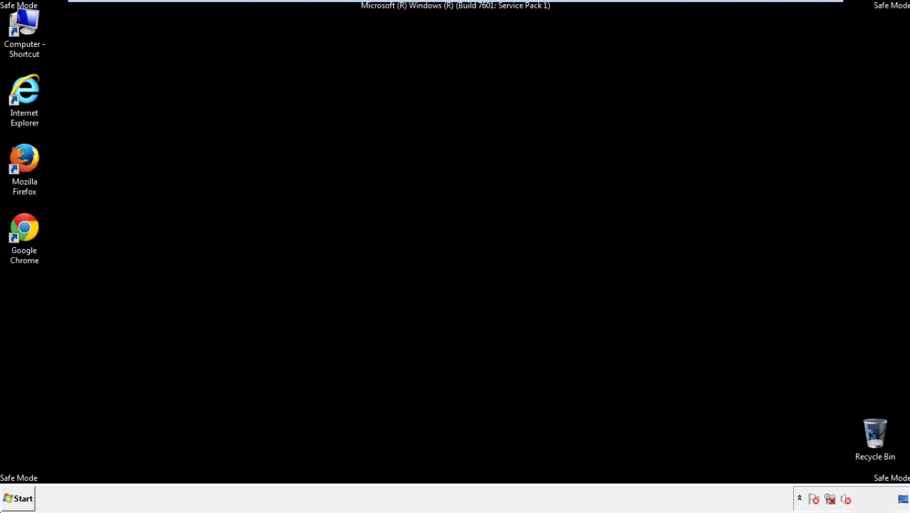
double_click(33, 165)
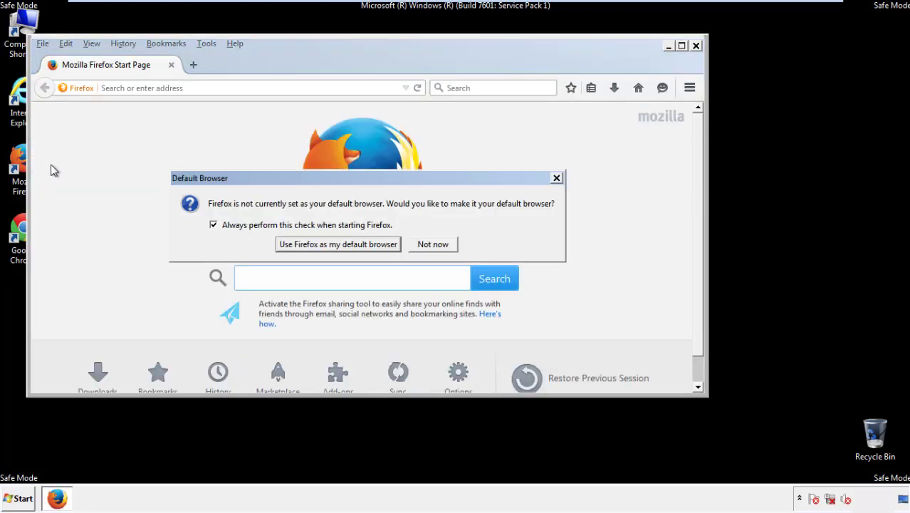
click(441, 244)
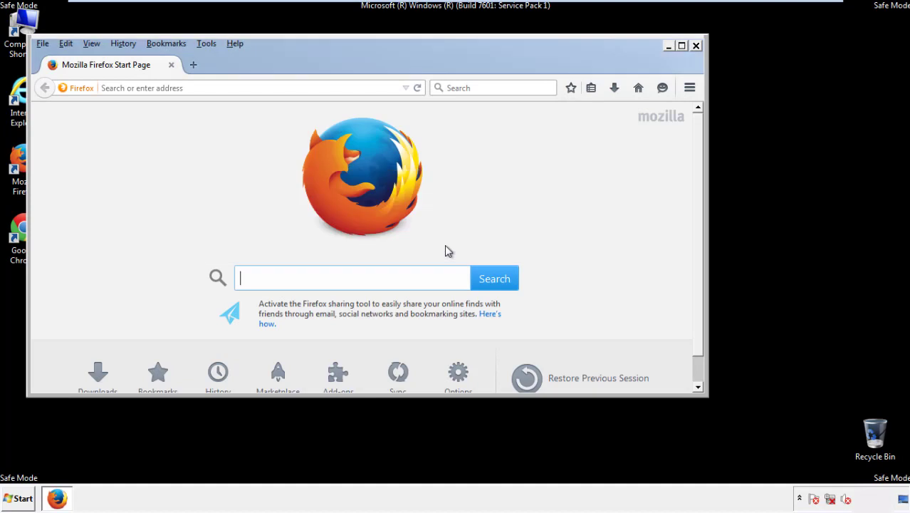
Toggle Firefox's Menu Bar off and back on from the toolbar context menu
right_click(278, 62)
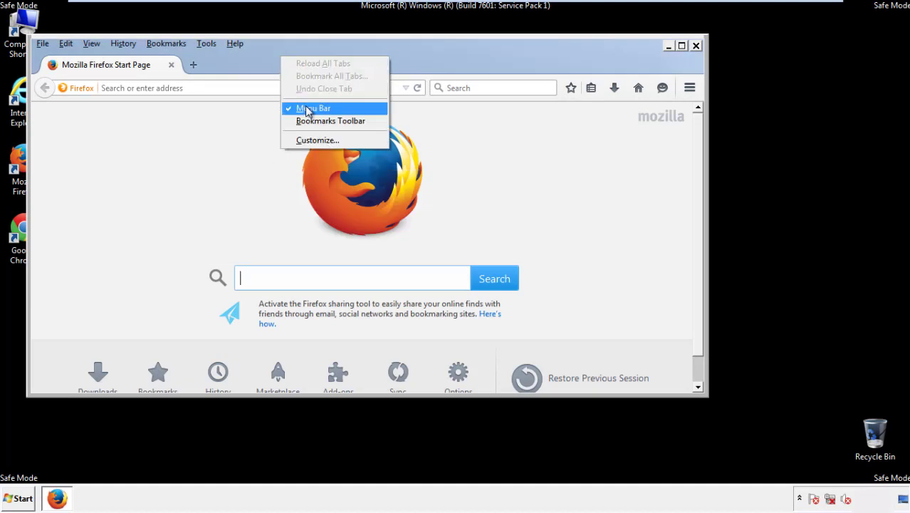
click(304, 106)
right_click(287, 58)
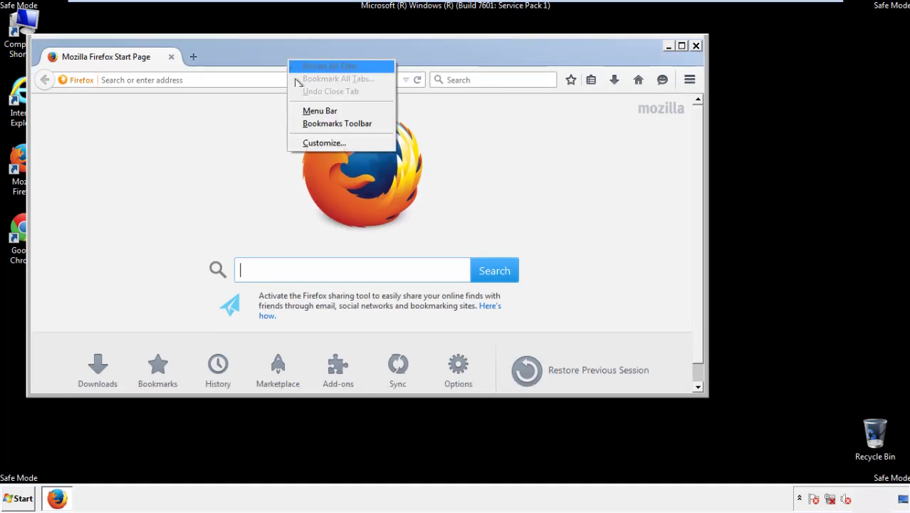
click(304, 111)
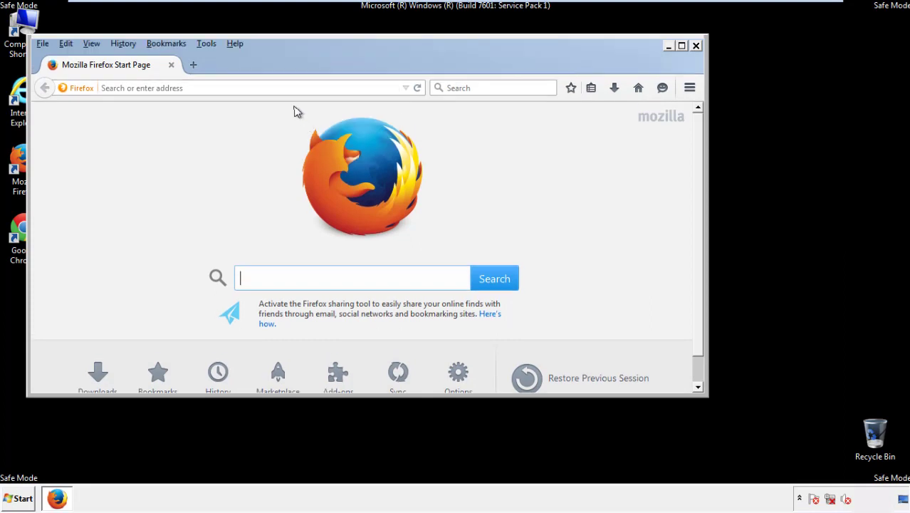
Clear Firefox's recent history for Everything, with site preferences and all other data types included
click(127, 45)
click(138, 71)
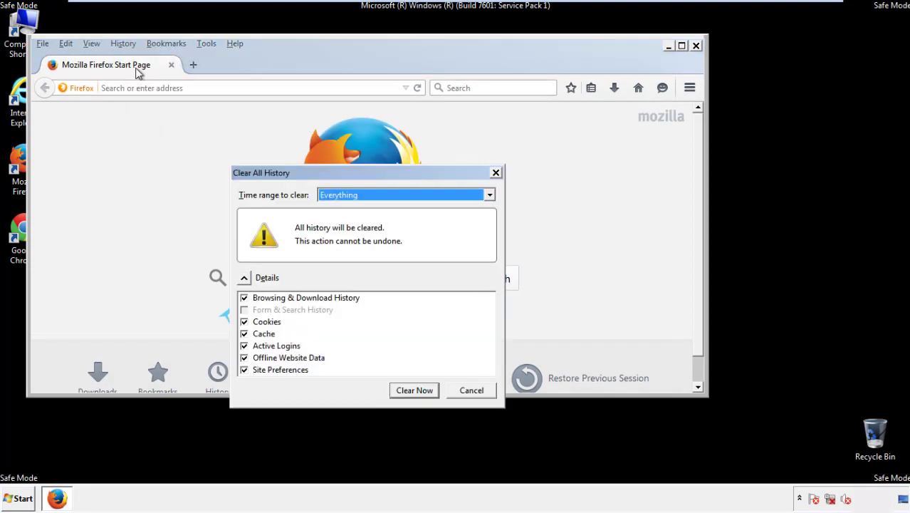
click(339, 198)
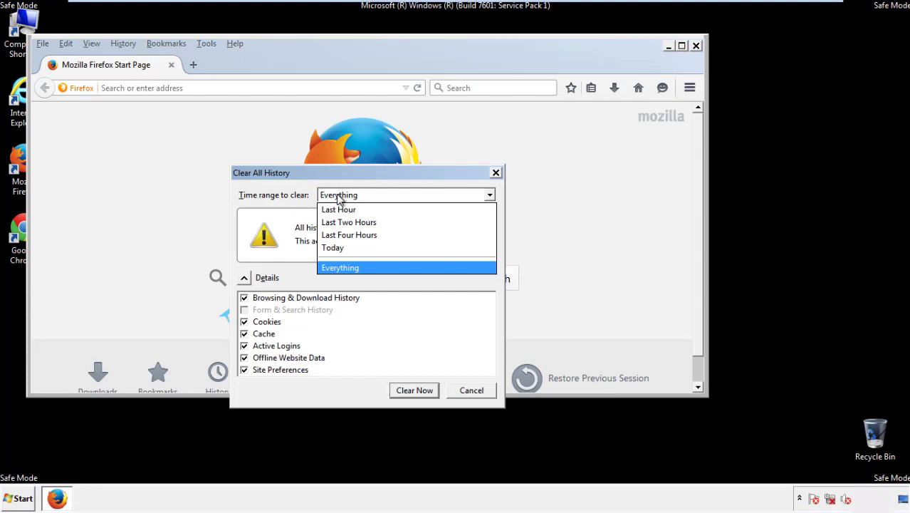
click(339, 265)
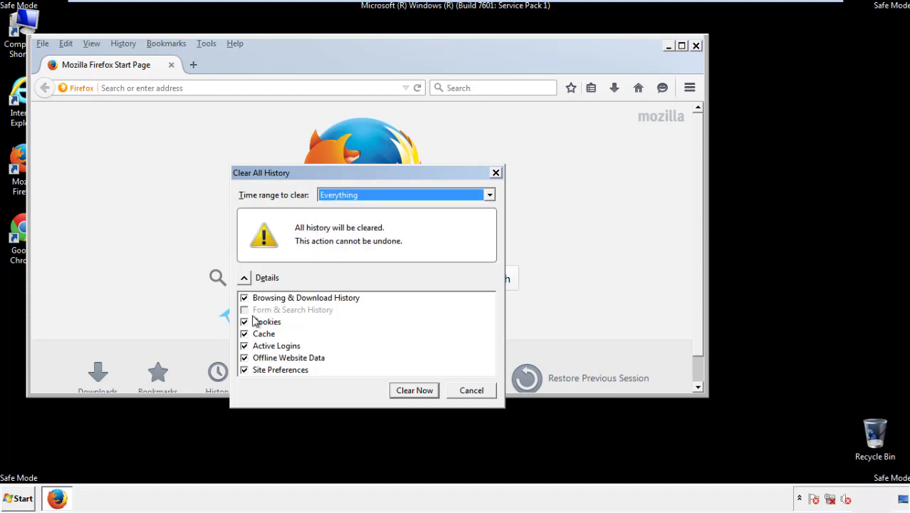
click(244, 357)
click(244, 370)
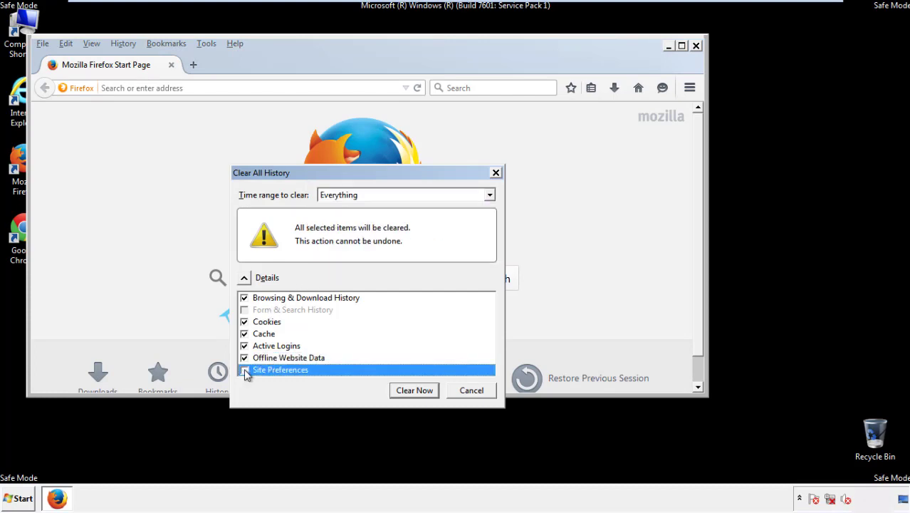
click(413, 391)
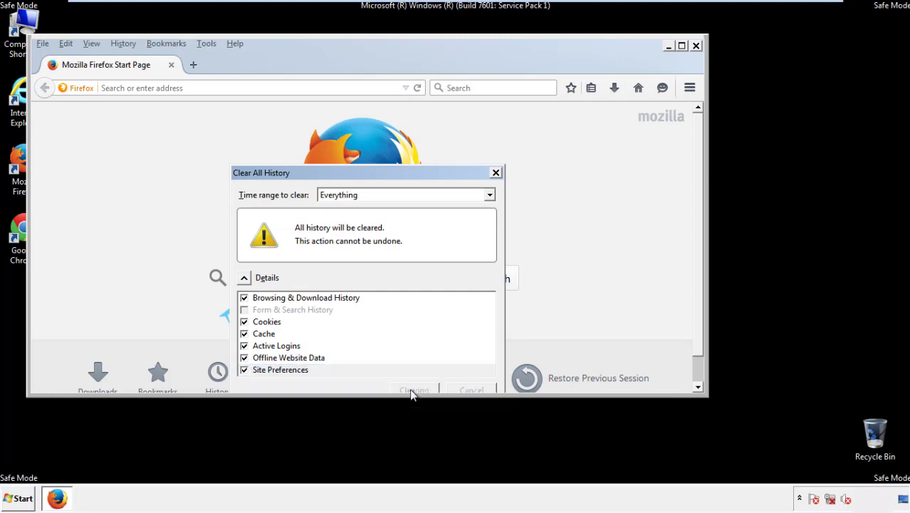
Refresh Firefox via Troubleshooting Information, finish the import, decline default browser, and close Firefox
click(235, 43)
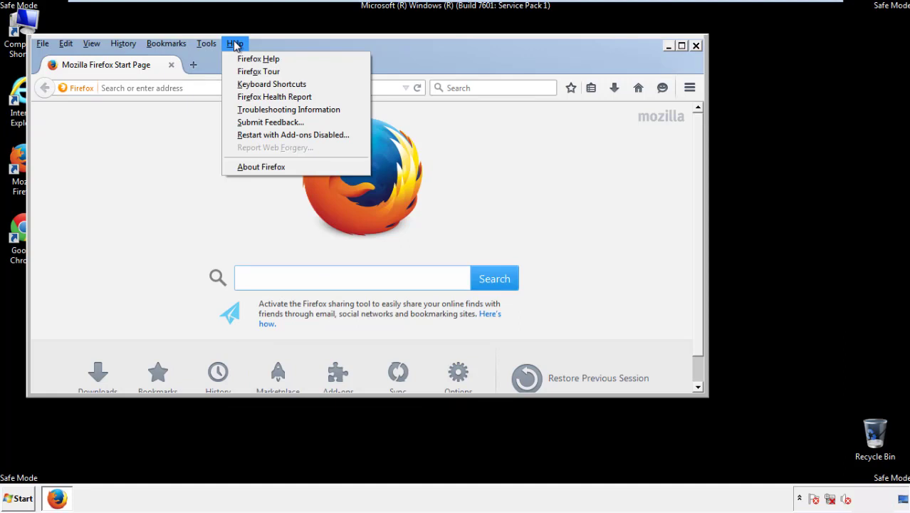
click(263, 109)
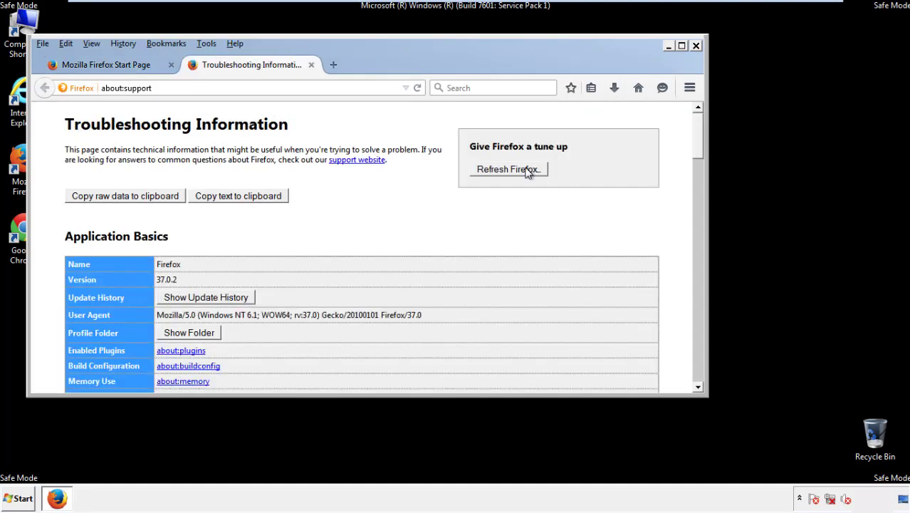
click(527, 171)
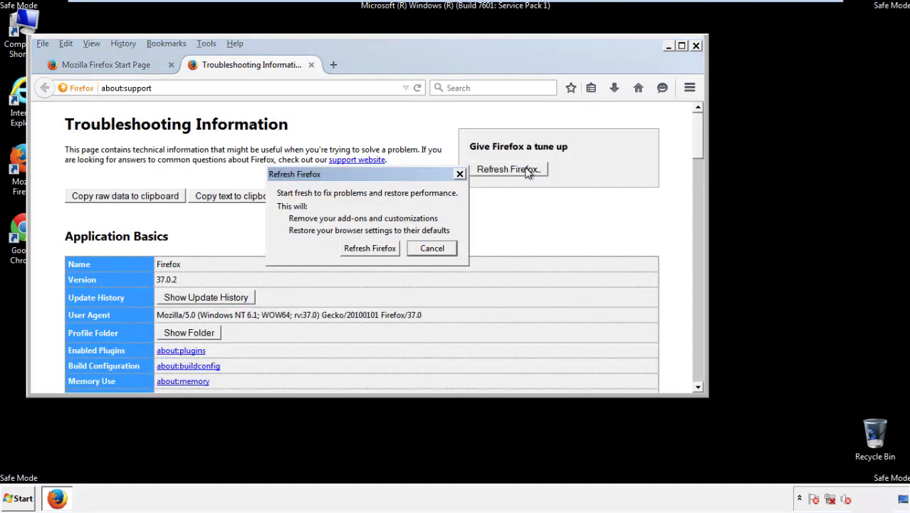
click(370, 249)
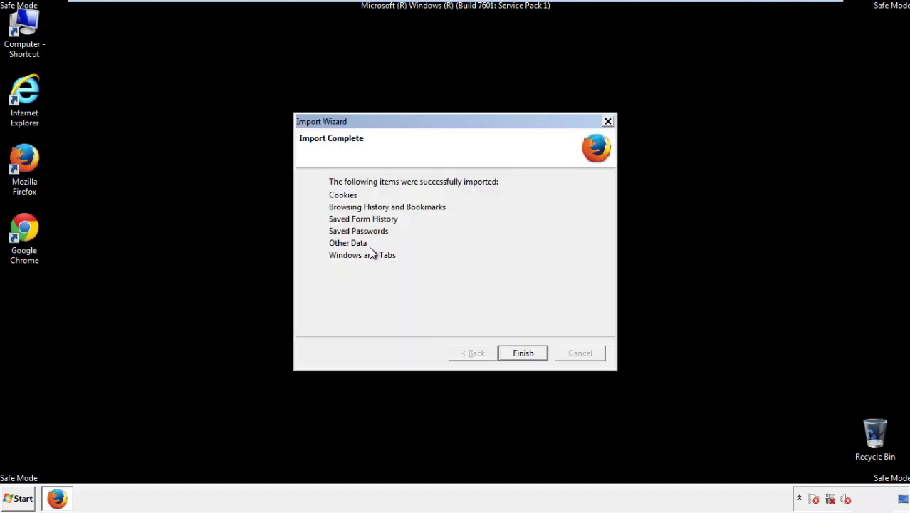
click(524, 353)
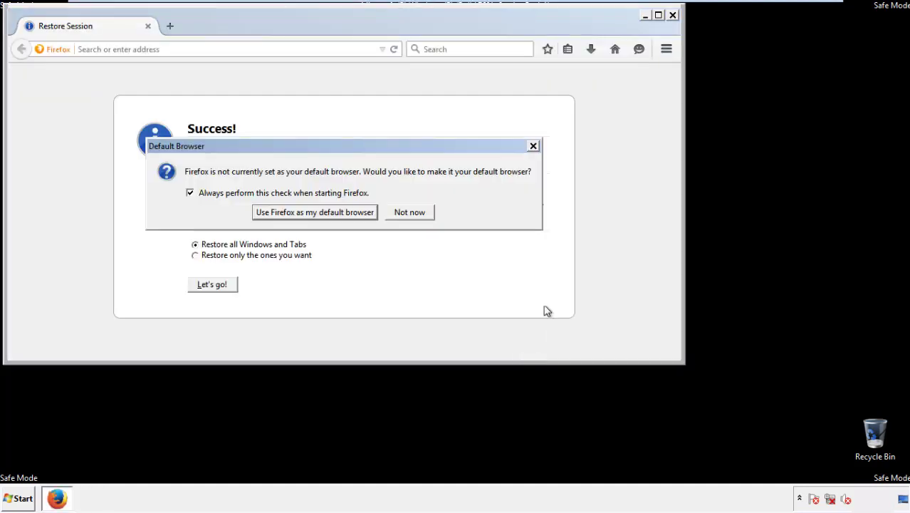
click(411, 213)
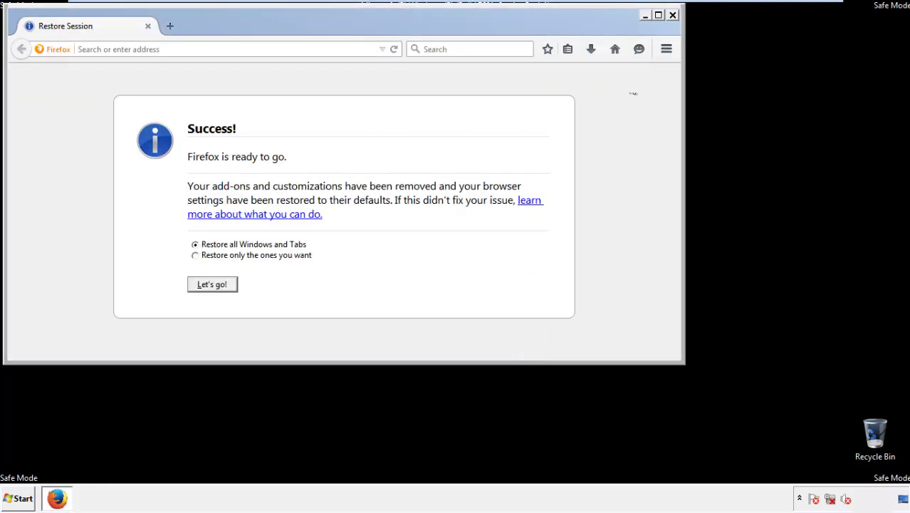
click(672, 15)
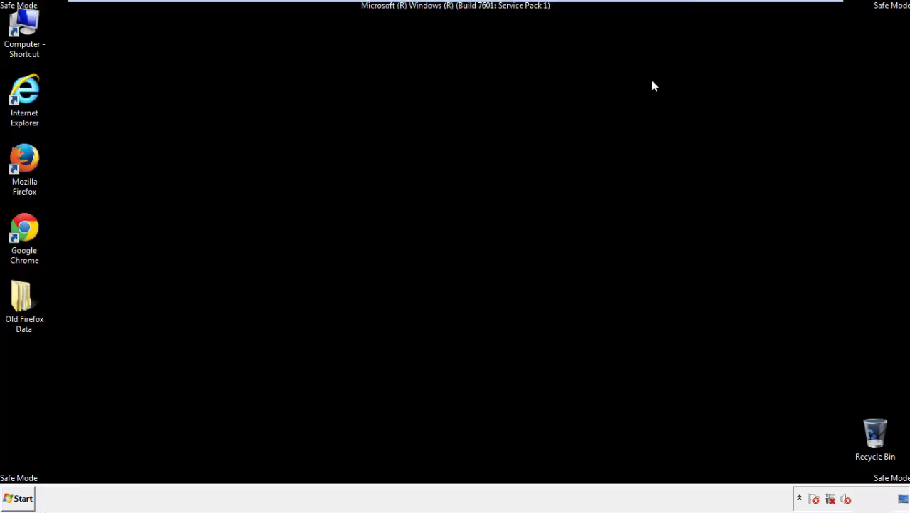
Launch Chrome from the desktop, choose Don't ask again on the default-browser bar, and show its menu
click(22, 228)
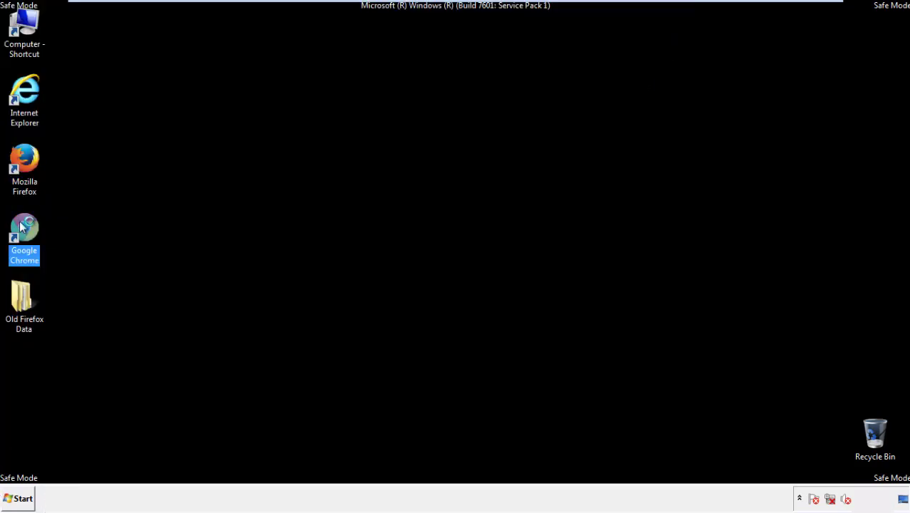
double_click(22, 227)
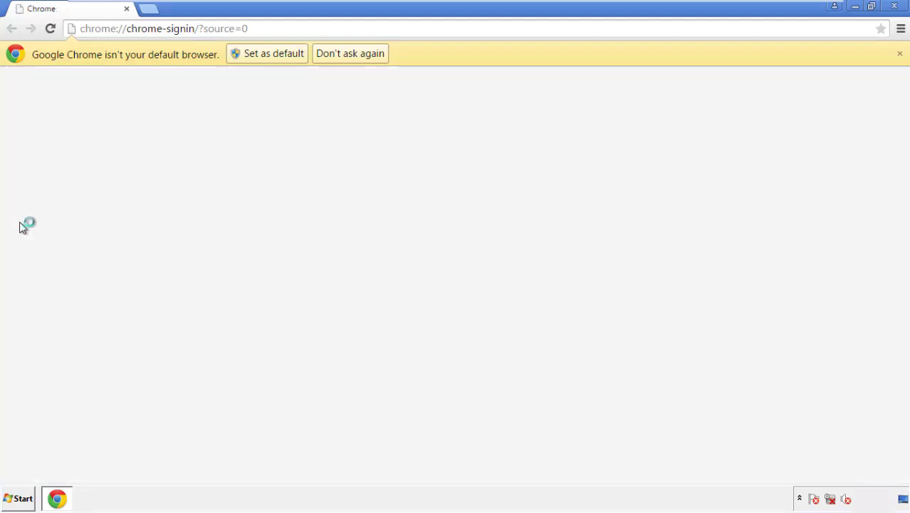
click(365, 55)
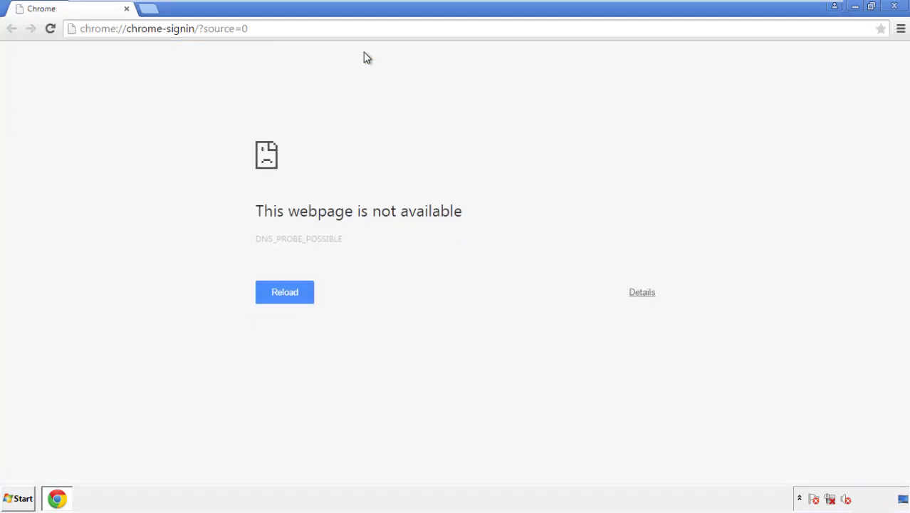
click(901, 30)
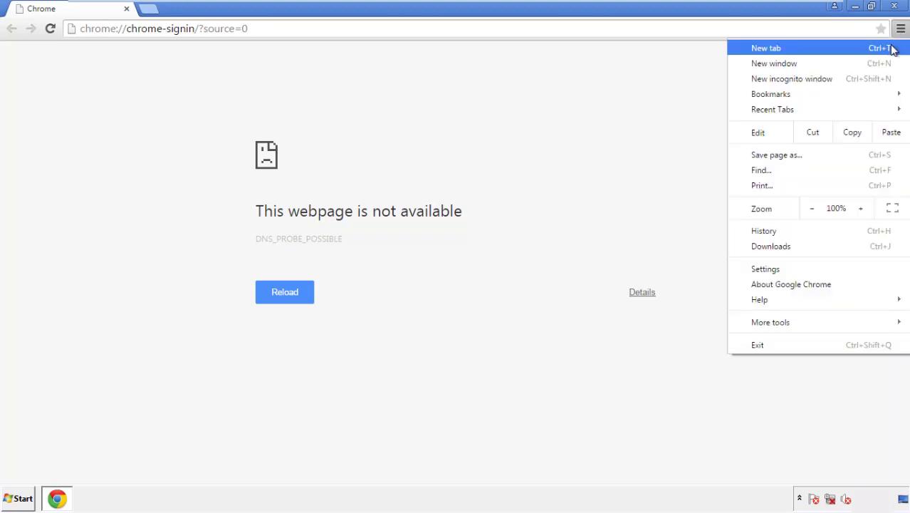
Clear Chrome browsing data from the beginning of time, adding autofill form data
click(769, 268)
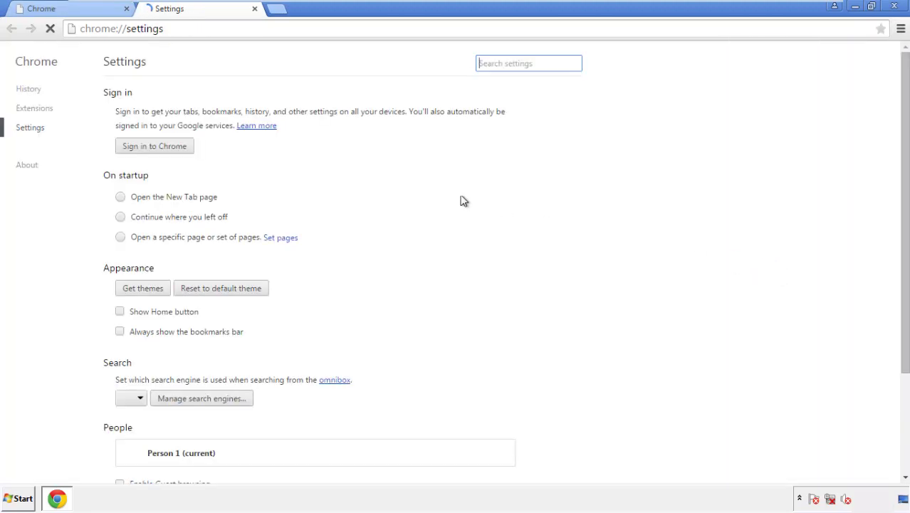
click(33, 91)
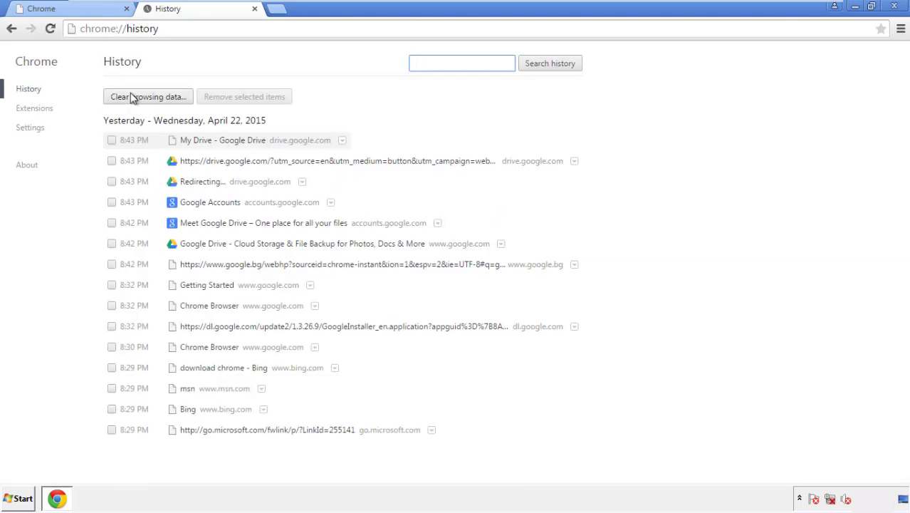
click(138, 99)
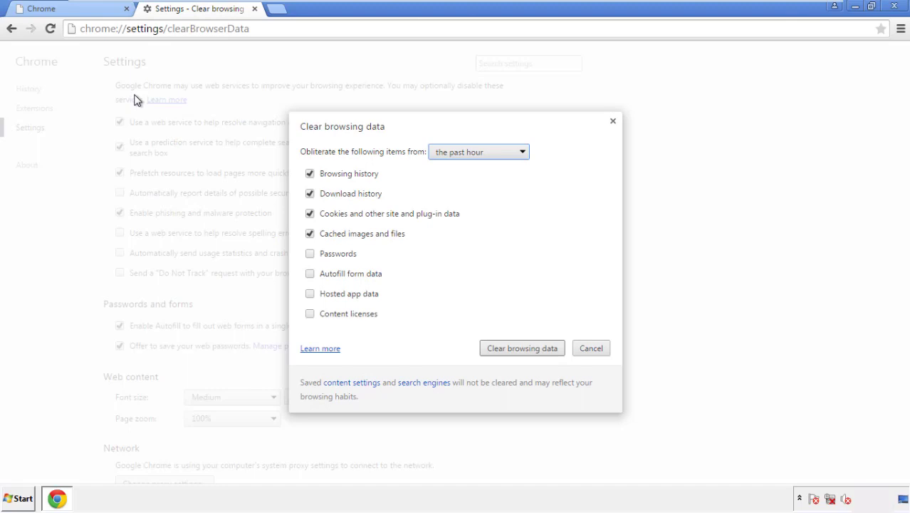
click(458, 154)
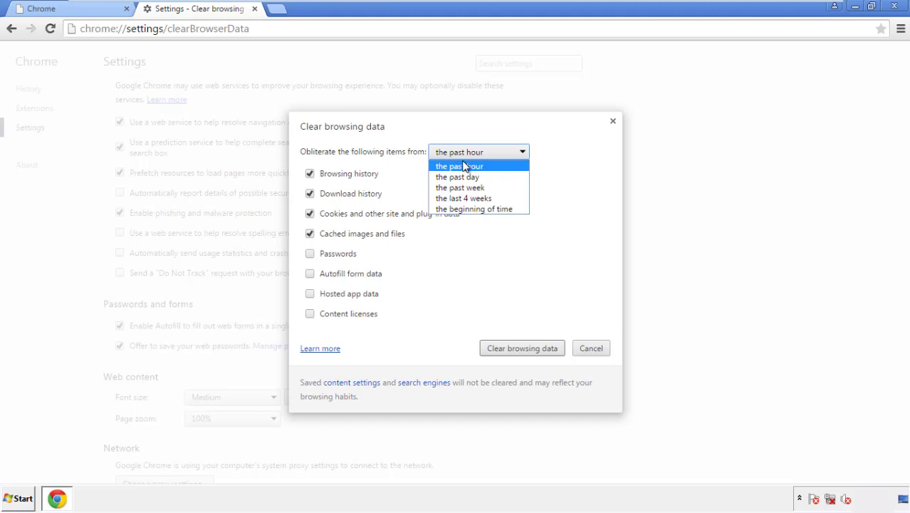
click(456, 210)
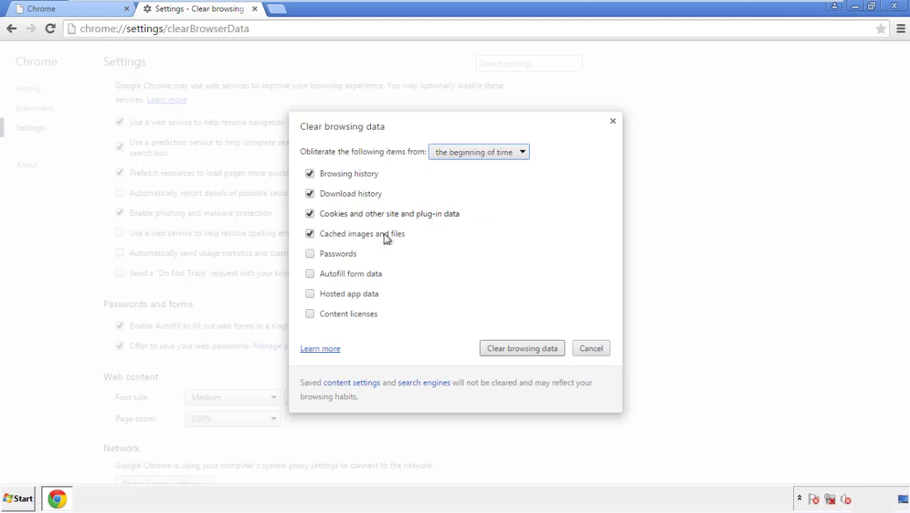
click(312, 274)
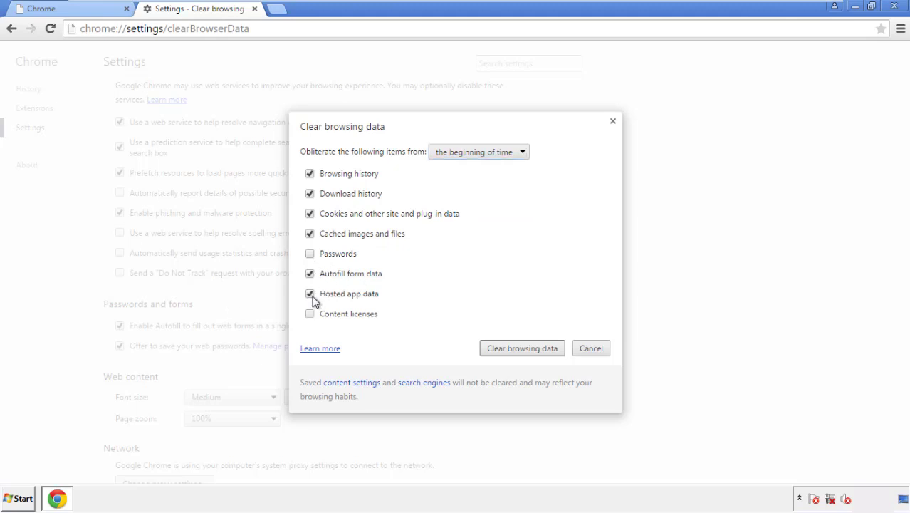
click(508, 348)
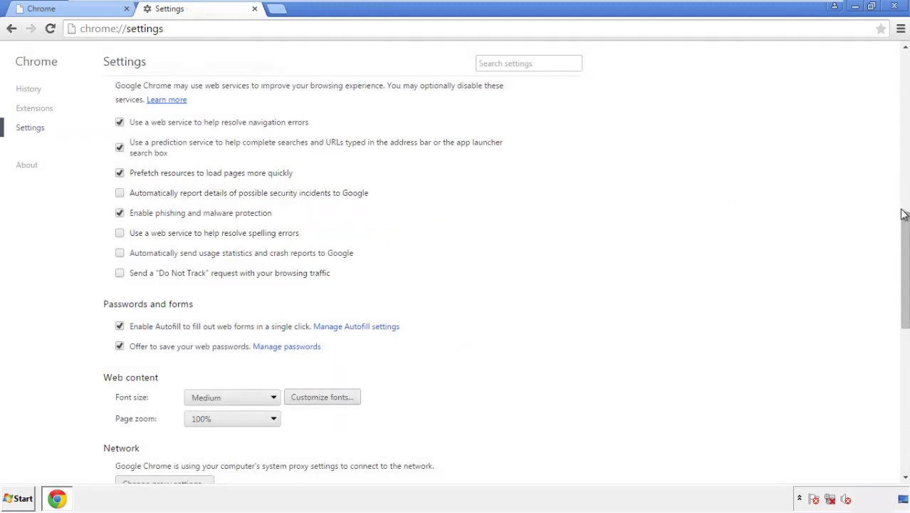
Reset Chrome's settings to defaults from the bottom of Settings, then close Chrome
drag(903, 214, 904, 375)
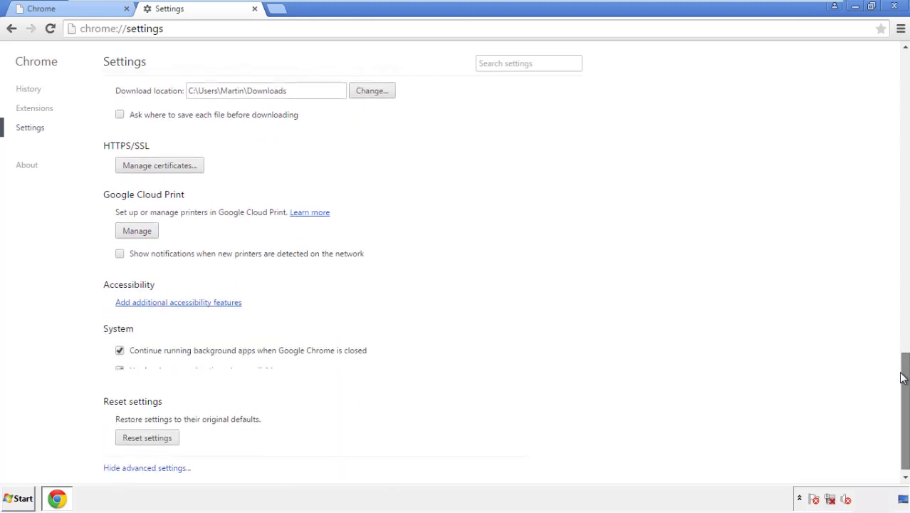
click(174, 433)
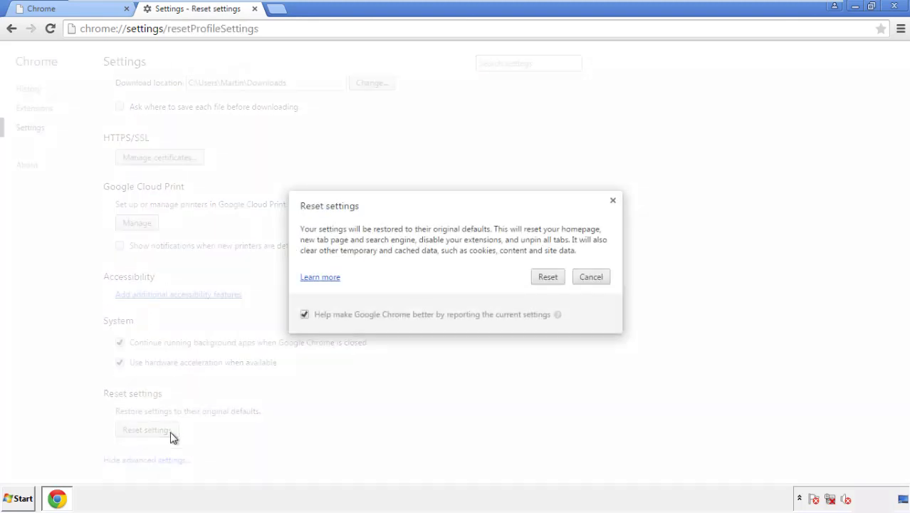
click(548, 278)
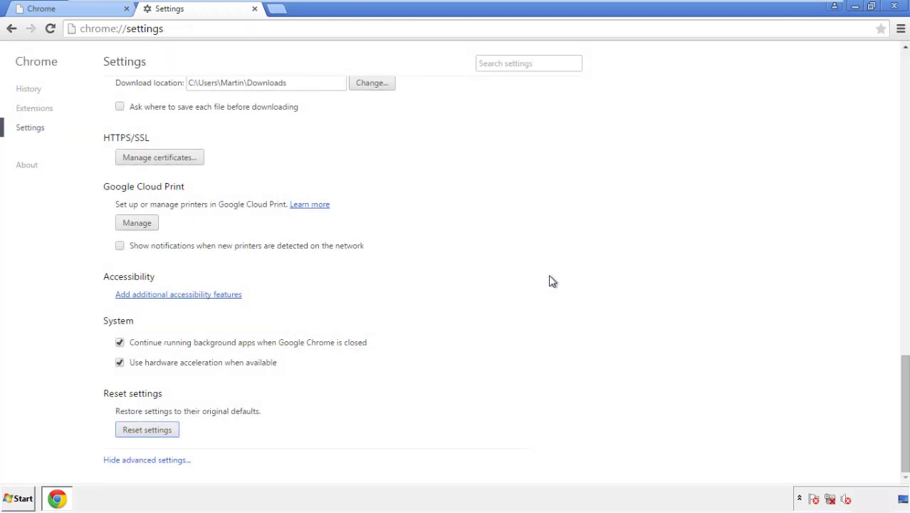
click(892, 6)
Relaunch Firefox, remove the Search Mine extension in the Add-ons manager, and close Firefox
click(491, 230)
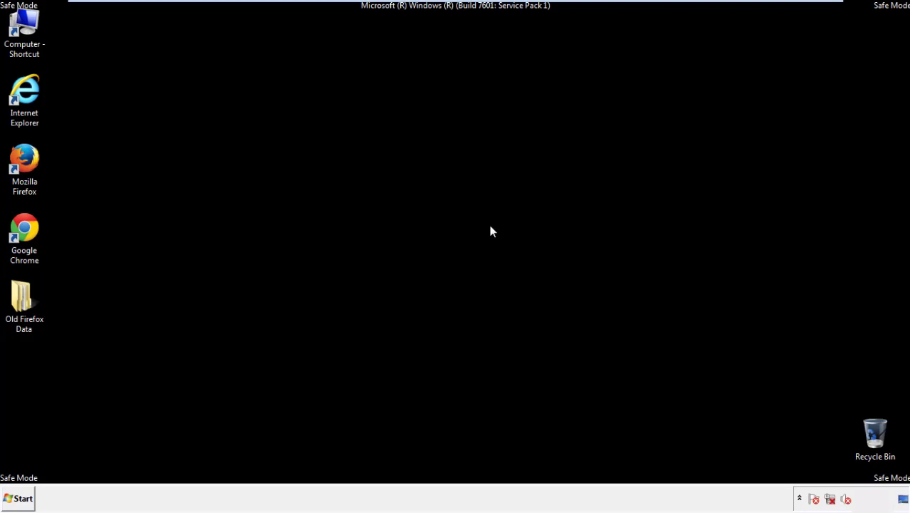
double_click(35, 178)
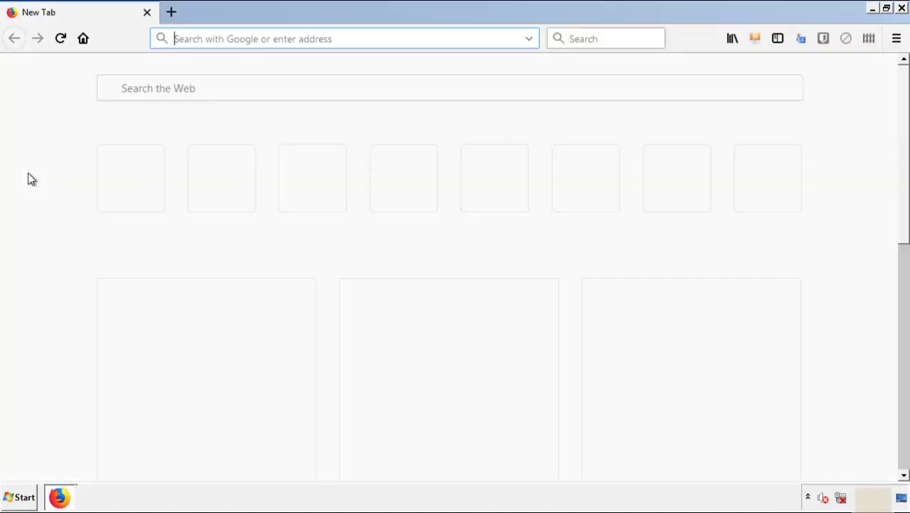
click(896, 39)
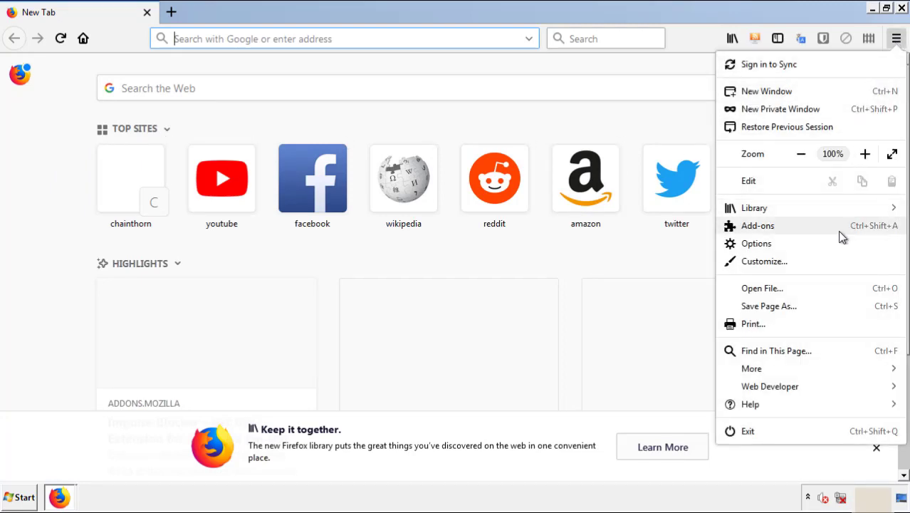
click(762, 226)
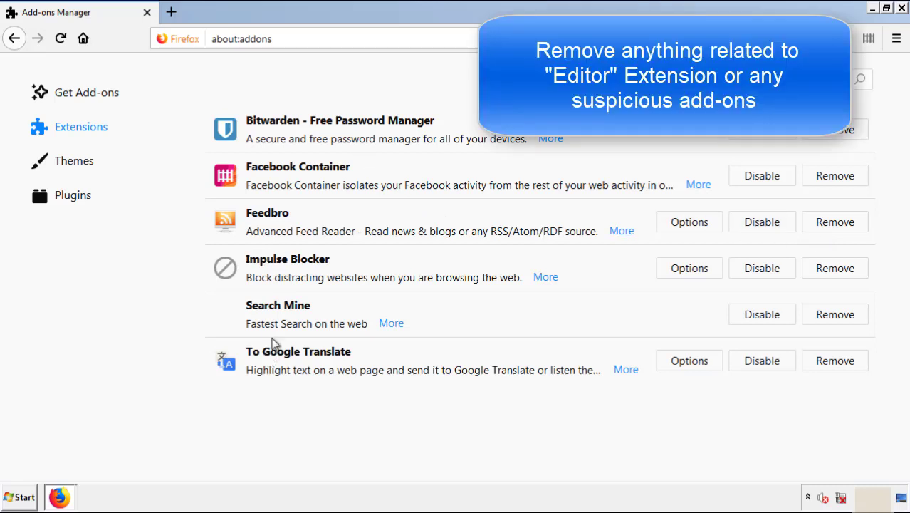
click(830, 318)
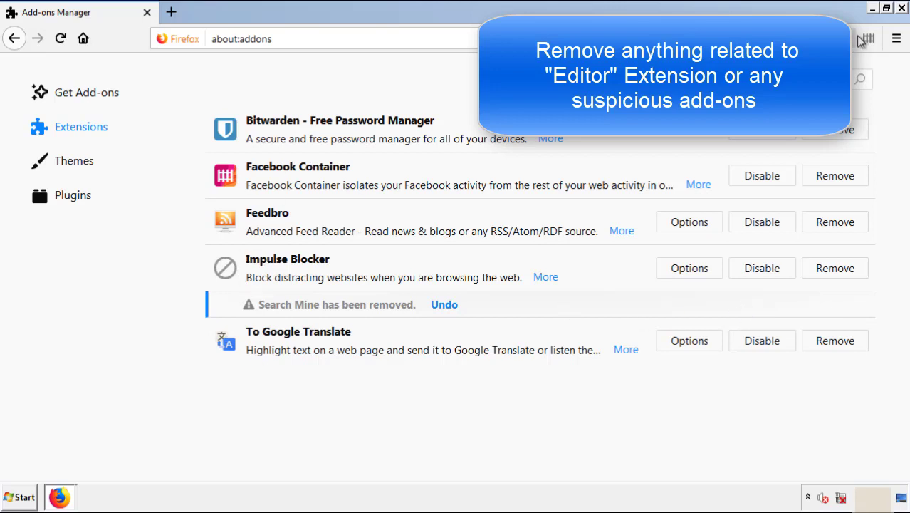
click(902, 8)
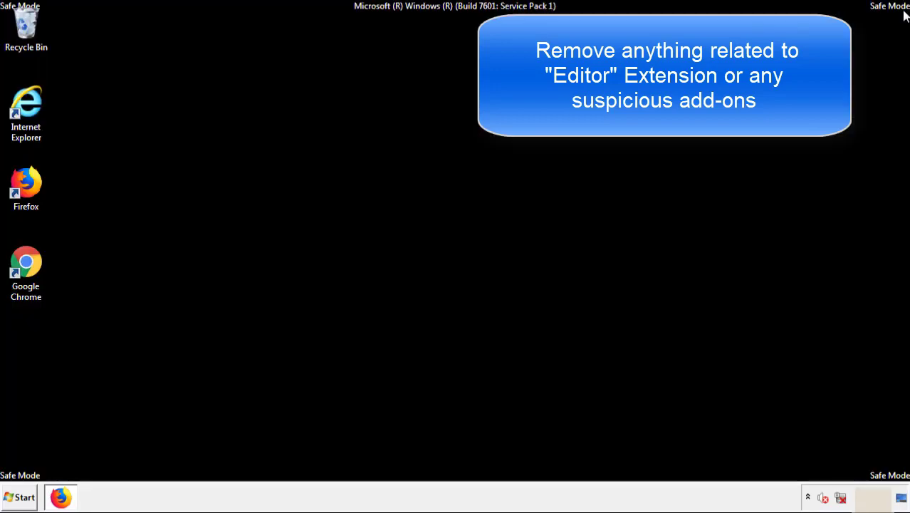
Launch Chrome and remove the Search Mine extension from its Extensions page
double_click(28, 276)
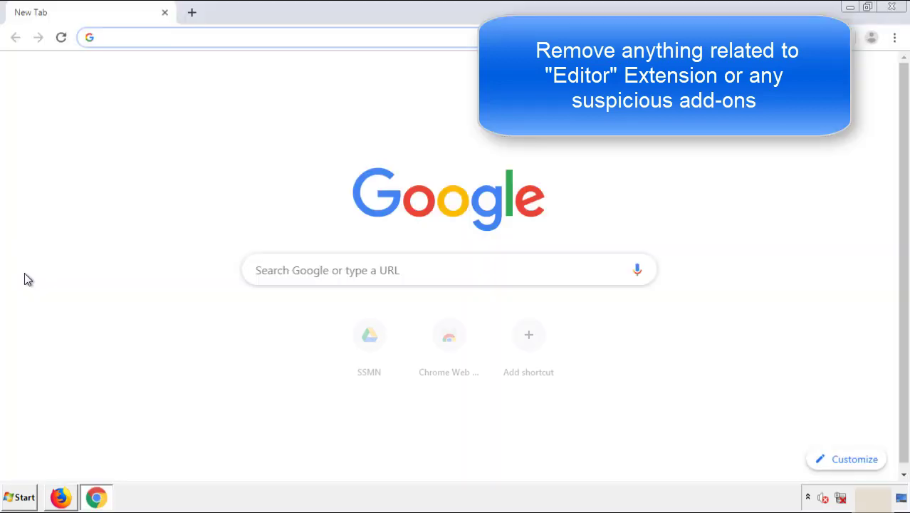
click(894, 37)
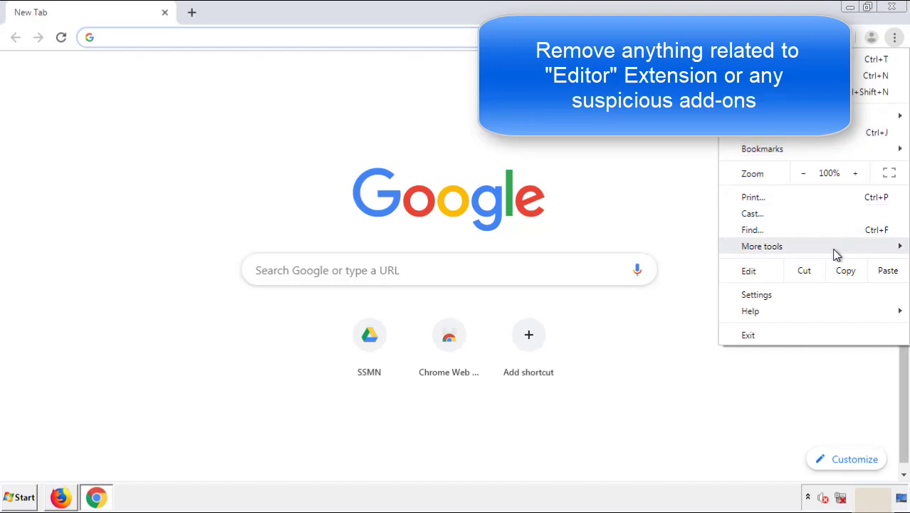
mouse_move(761, 246)
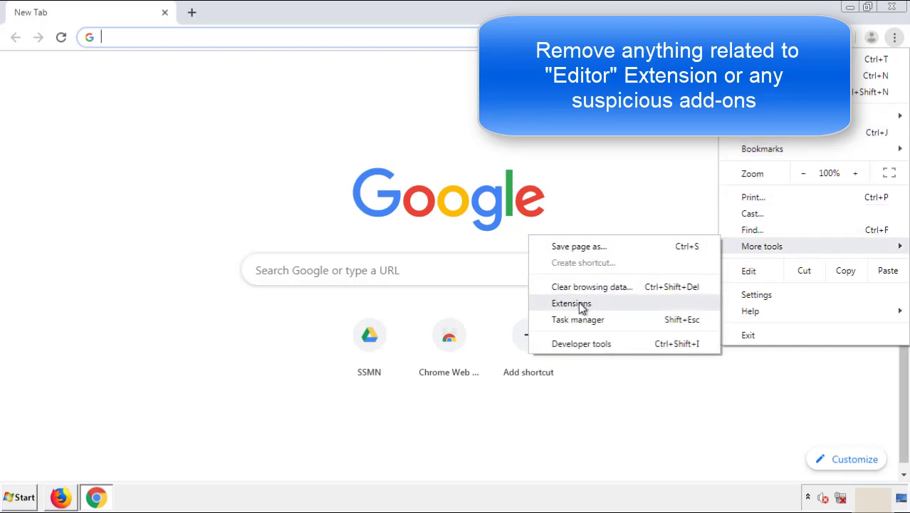
click(587, 302)
scroll(252, 230, down, 10)
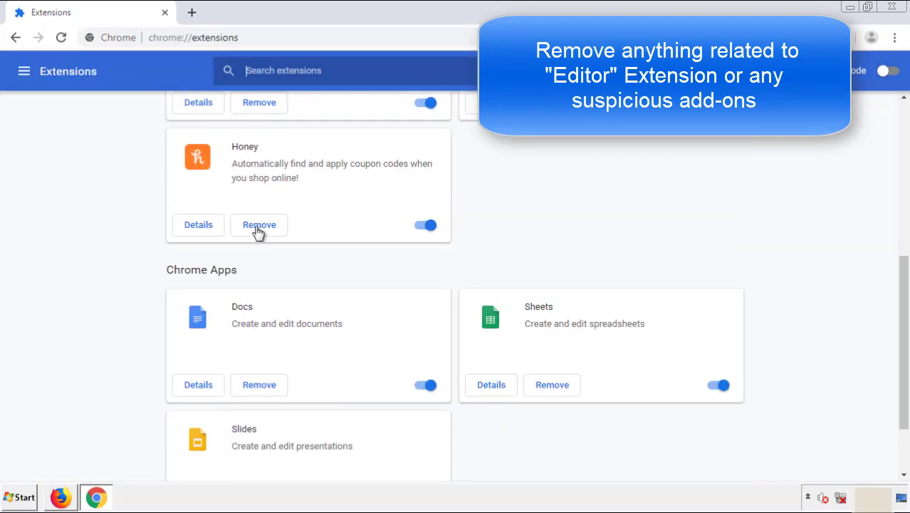
scroll(346, 261, up, 10)
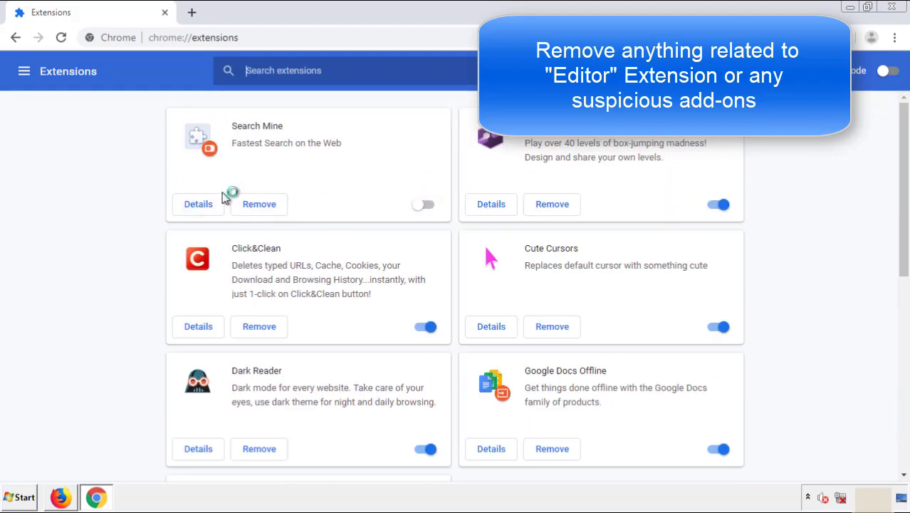
click(258, 206)
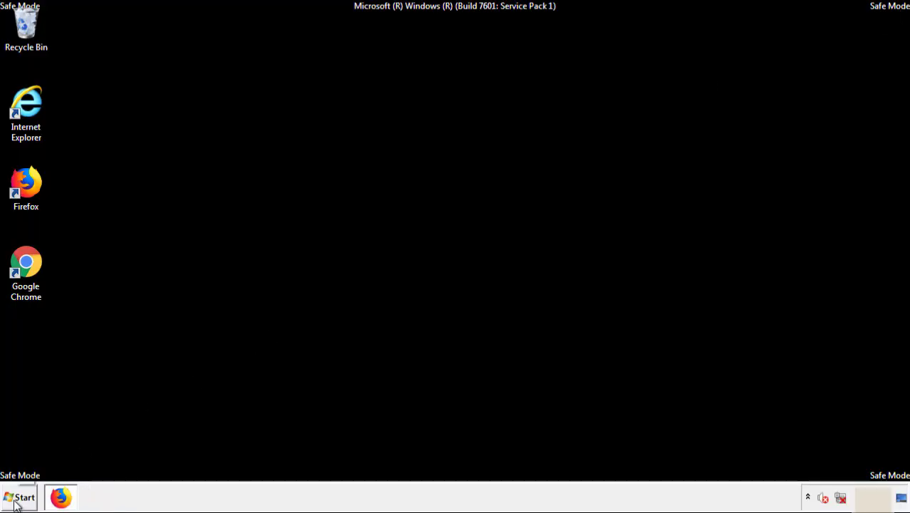
Open the Start menu to show the power and restart options
click(27, 496)
mouse_move(246, 466)
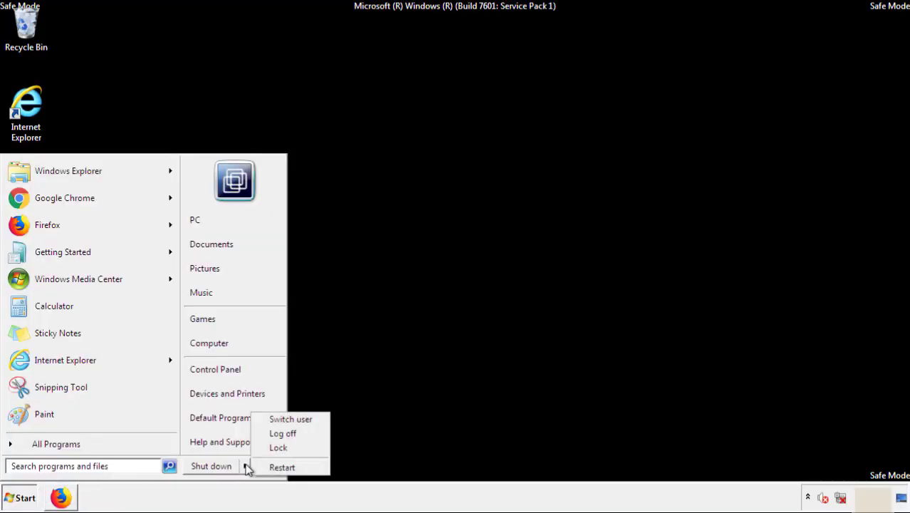